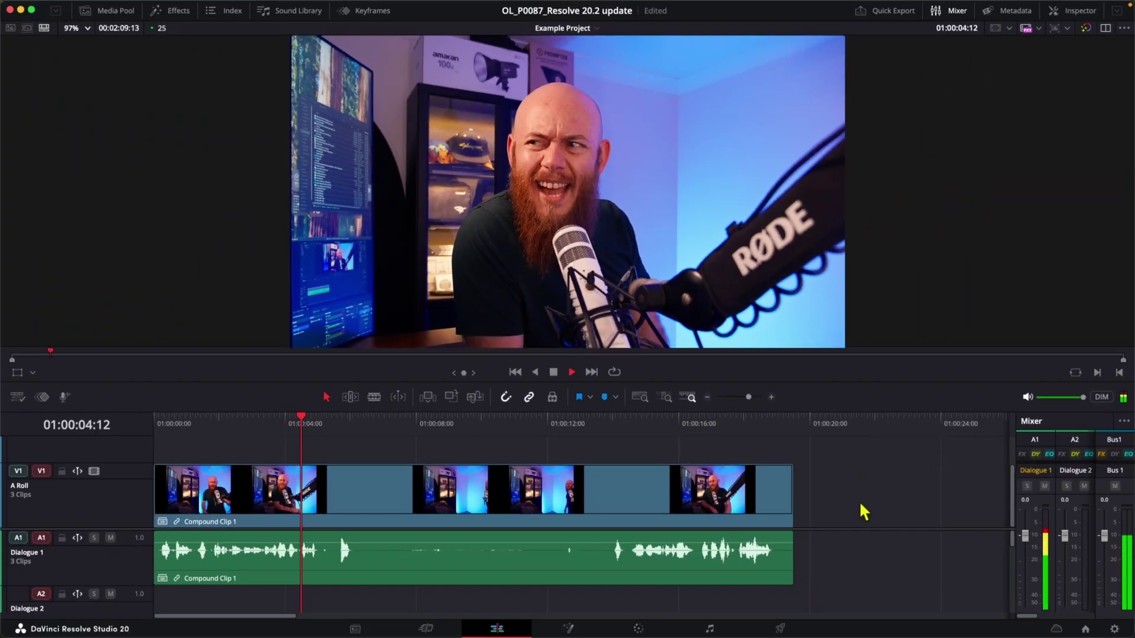
Stop playback, select the video and audio compound clips, and open Ripple Delete Silence.
key(space)
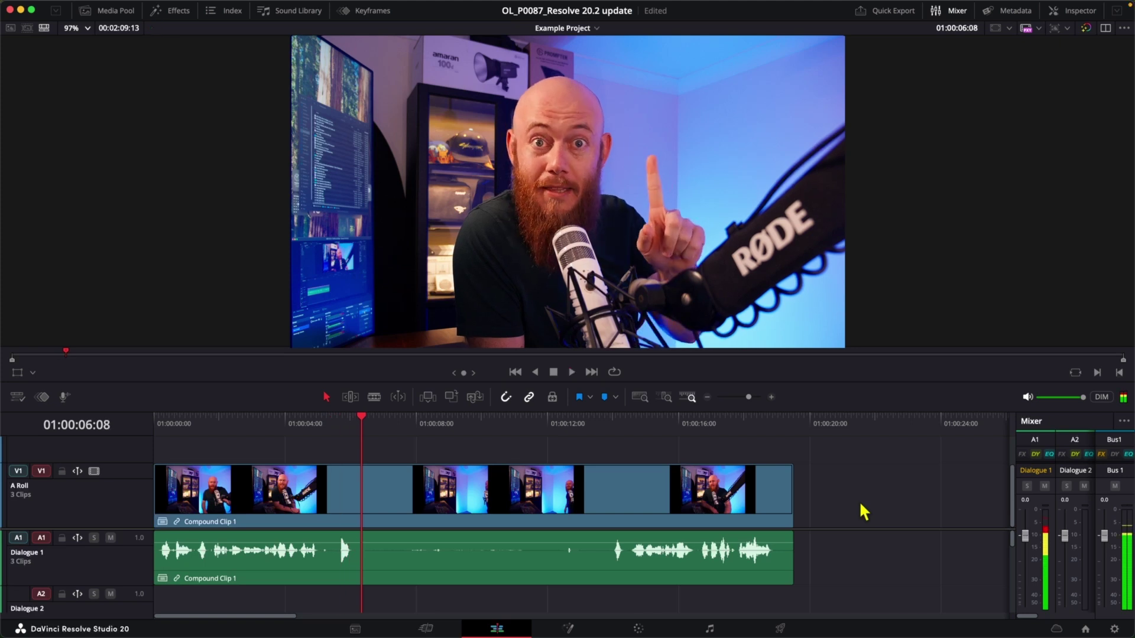
drag(299, 440, 459, 577)
right_click(459, 577)
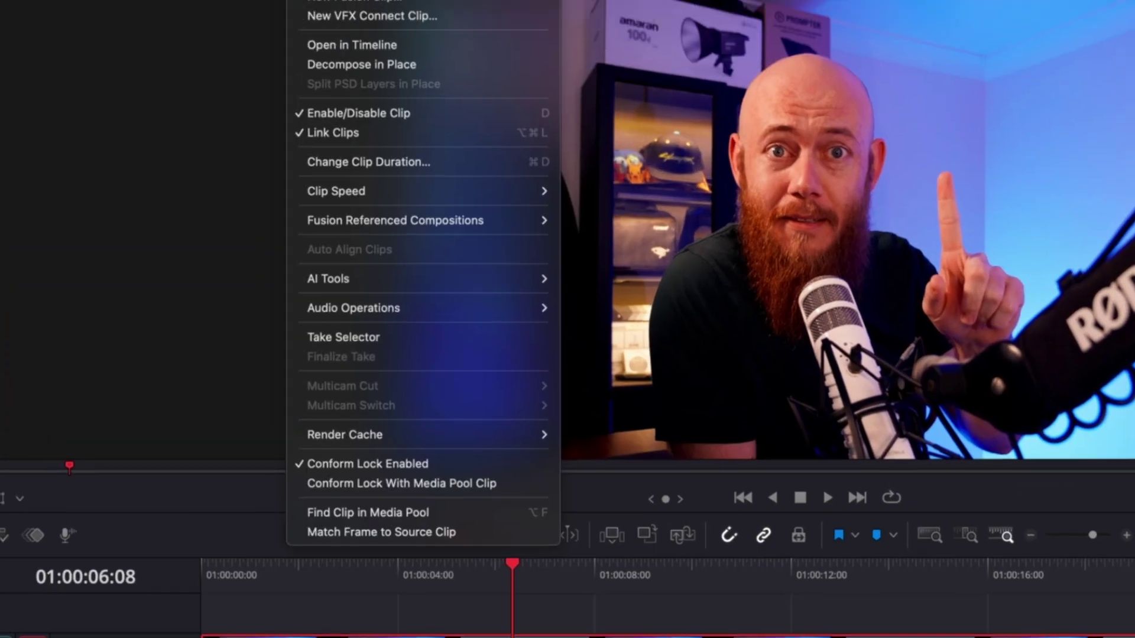
mouse_move(359, 304)
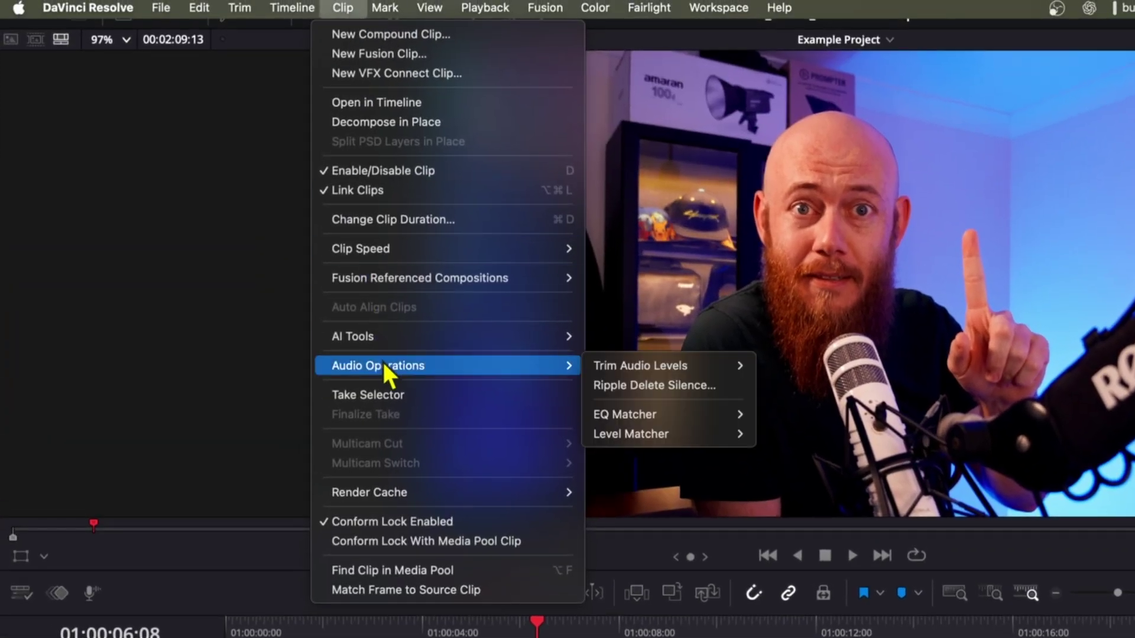
click(652, 389)
Remove silences at a -16.2 dB threshold with 5-frame post tail, then replay from about 01:00:04.
drag(319, 263, 361, 272)
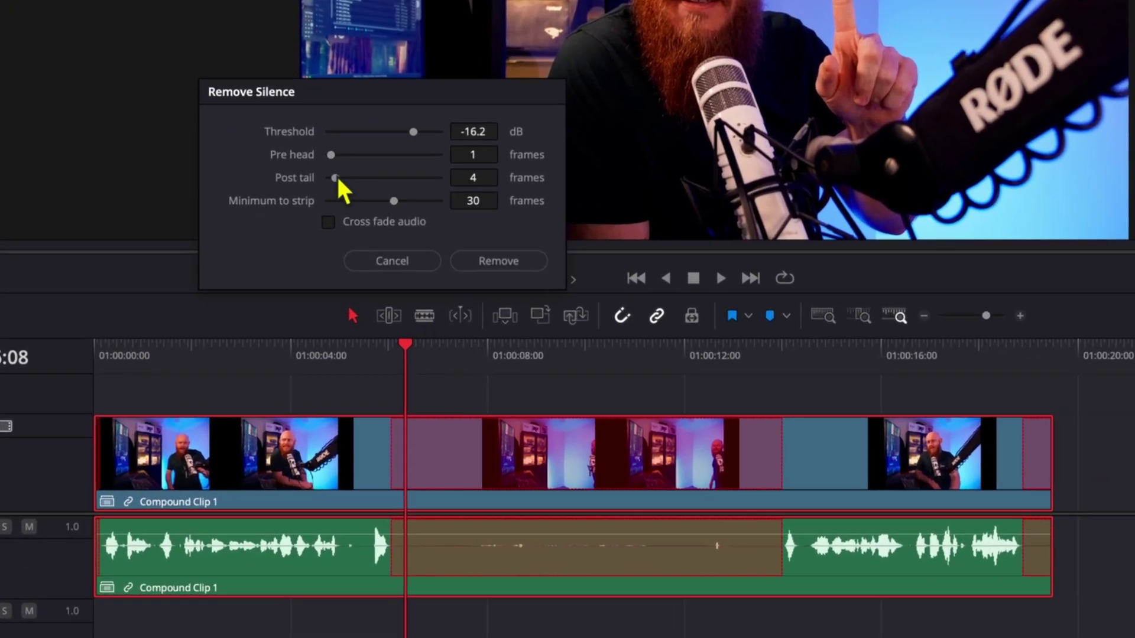
drag(326, 234, 330, 235)
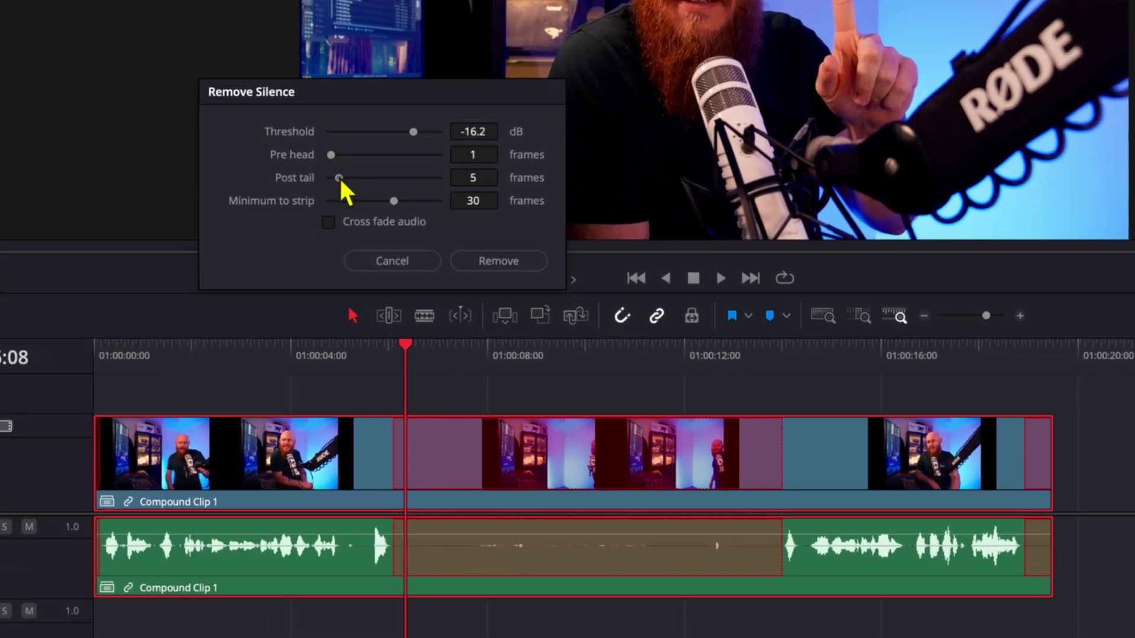
click(497, 260)
drag(408, 347, 308, 349)
key(space)
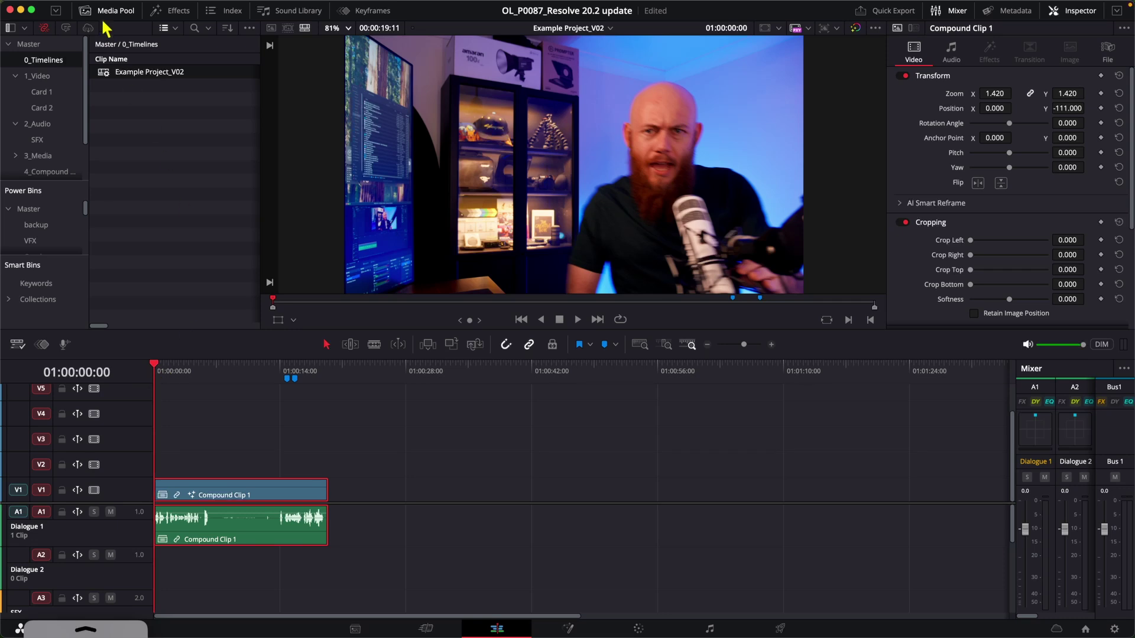
Run AI Tools > Audio Transcription on the Example Project_V02 timeline.
right_click(118, 78)
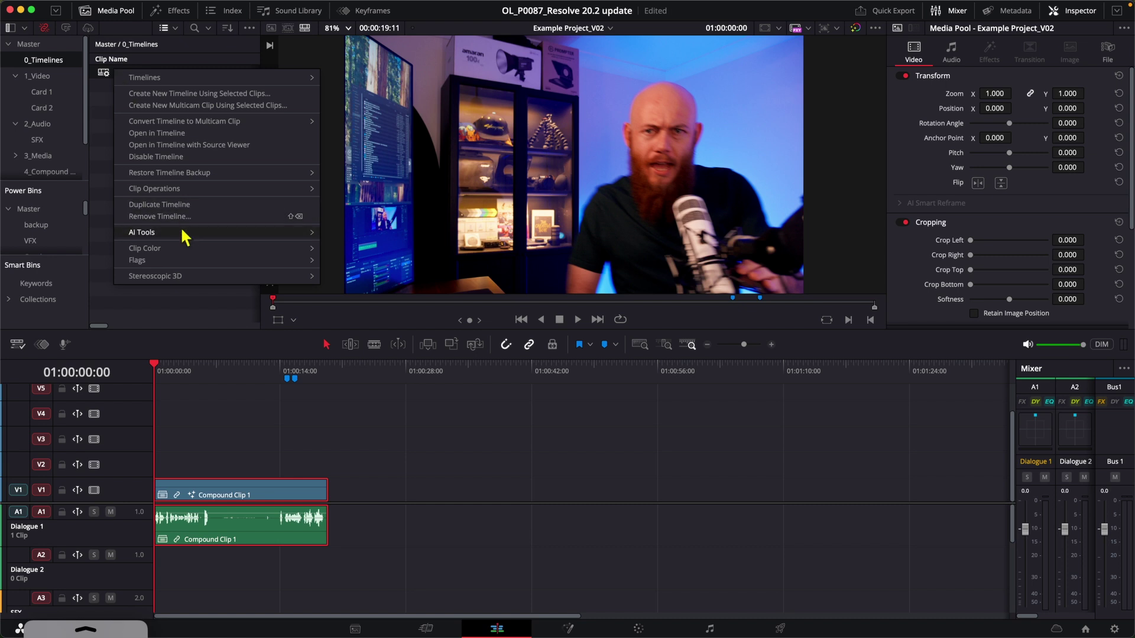
mouse_move(183, 232)
mouse_move(345, 239)
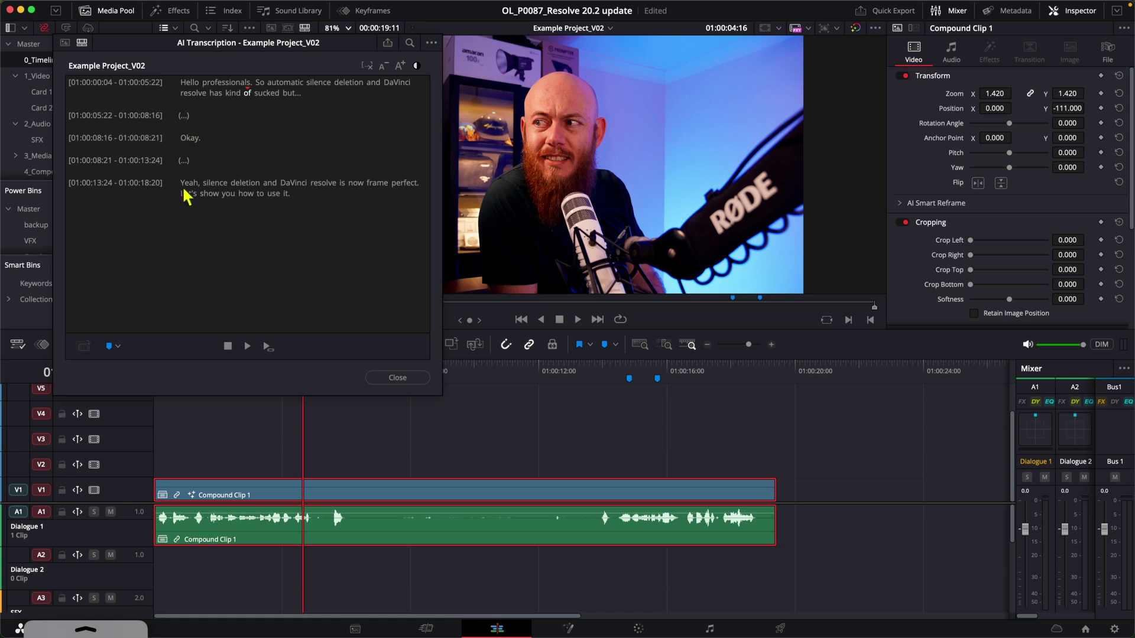
Remove the transcript's silent gaps and play the tightened edit from about 01:00:05.
click(367, 67)
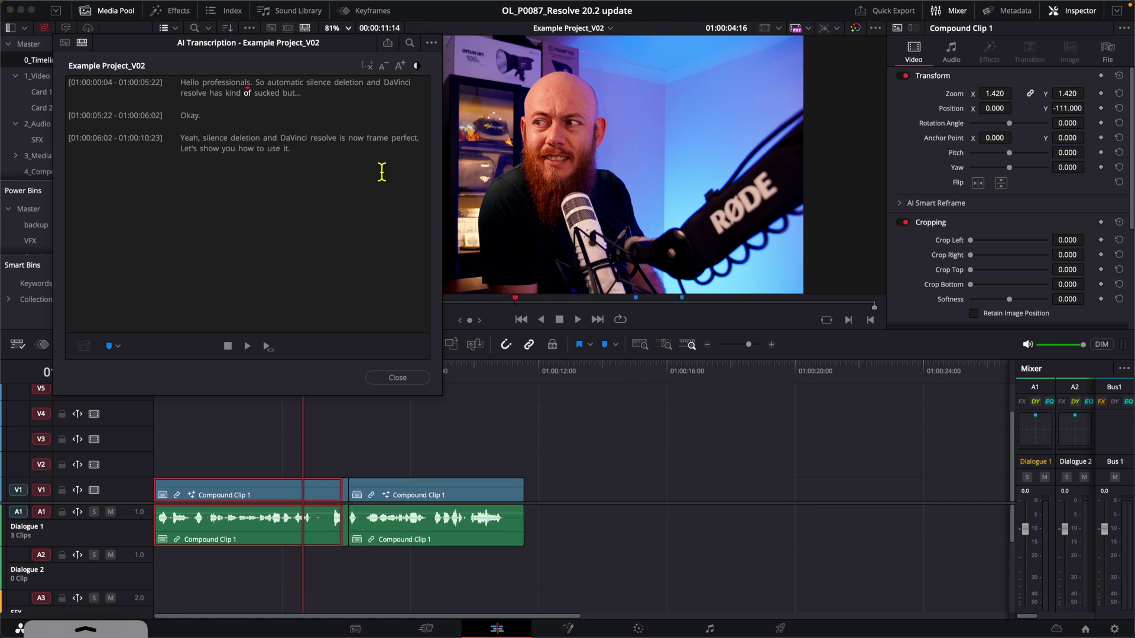
key(super+equal)
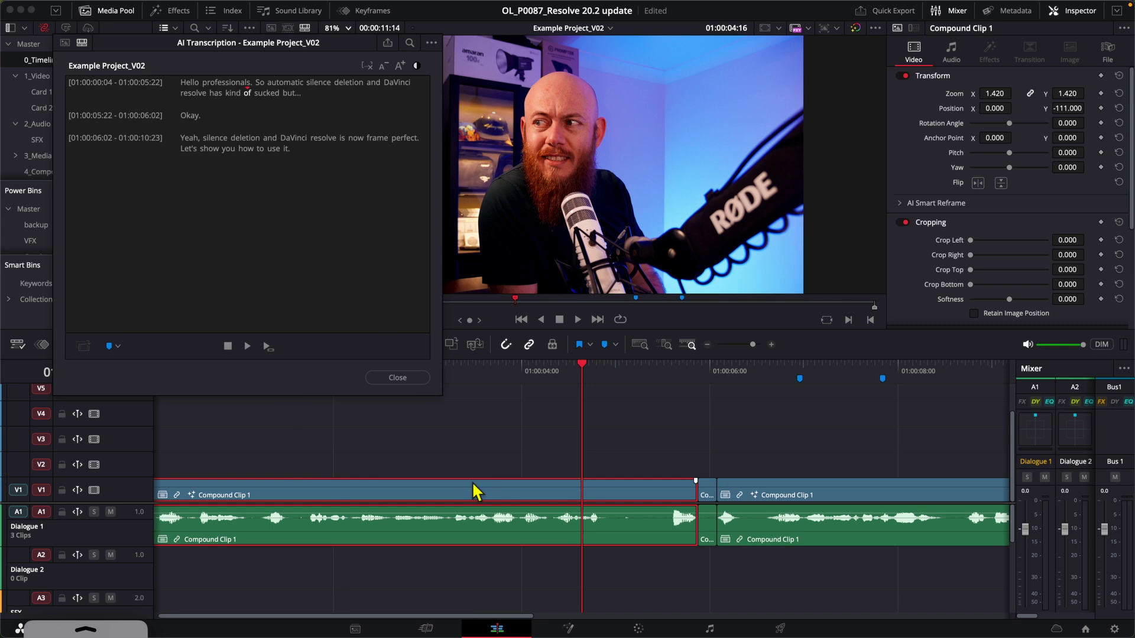
click(642, 371)
key(space)
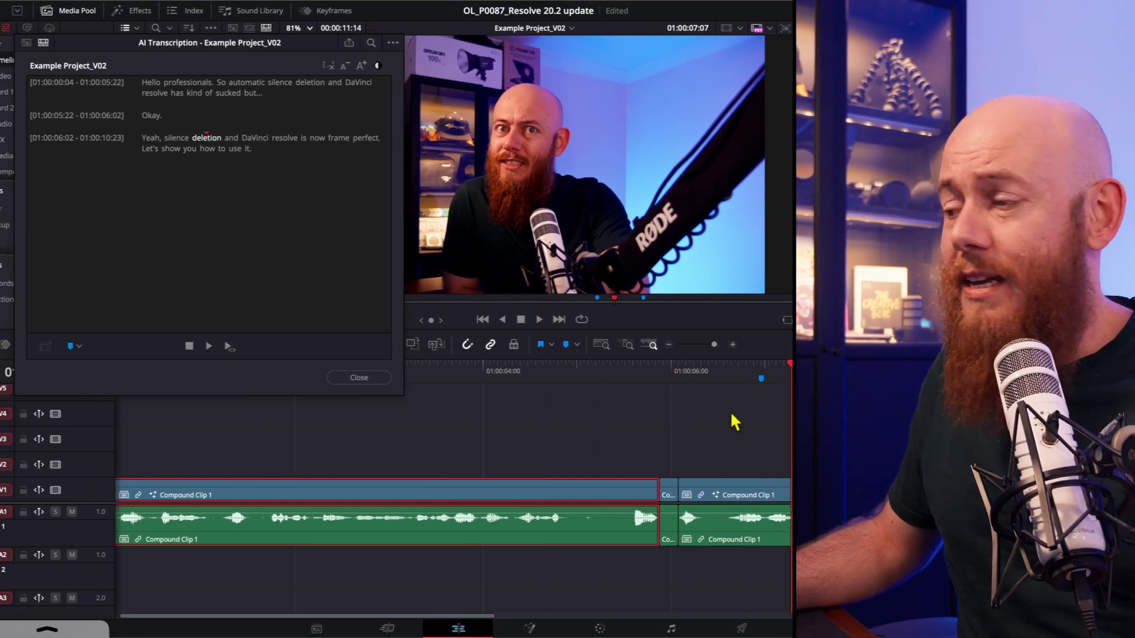
click(661, 373)
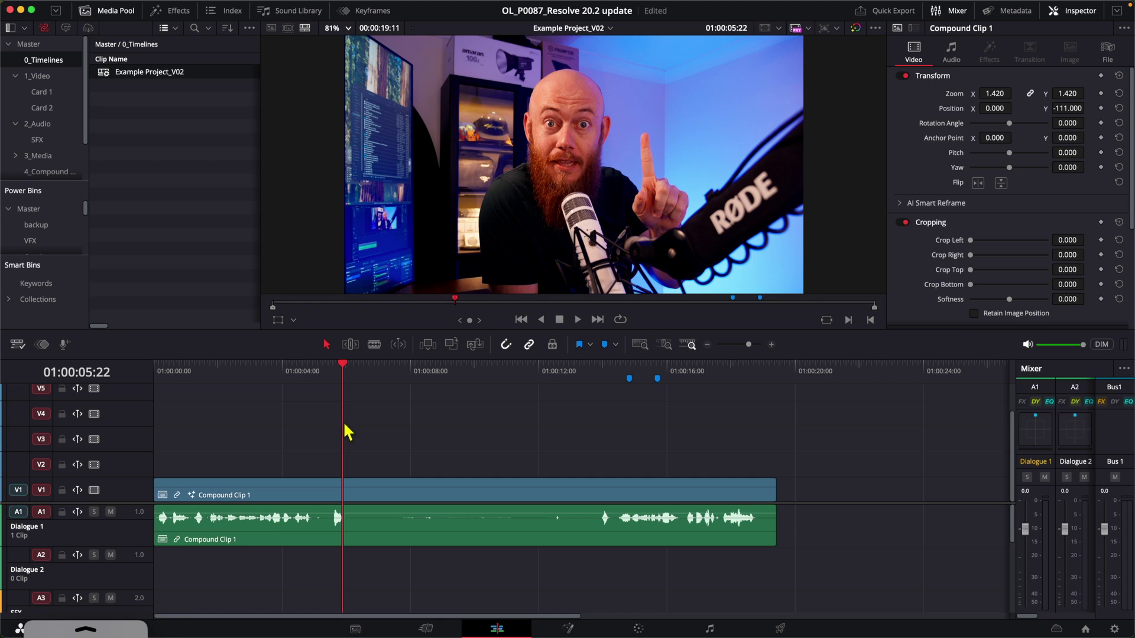
Select the dialogue compound clip and choose Clip > Audio Operations > Ripple Delete Silence.
click(348, 486)
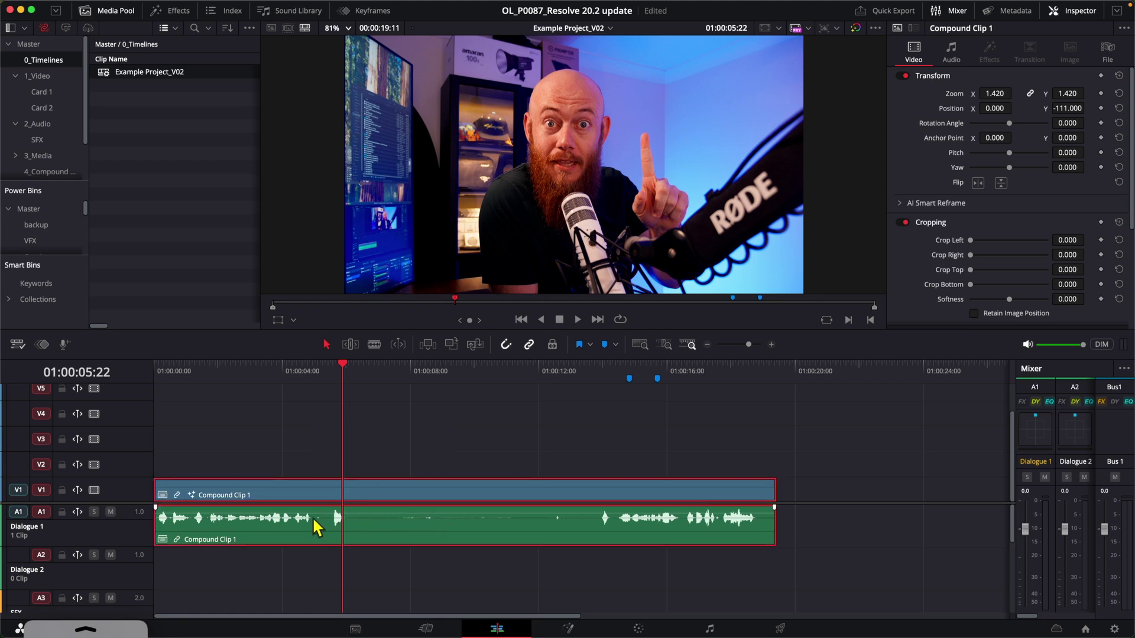
mouse_move(158, 5)
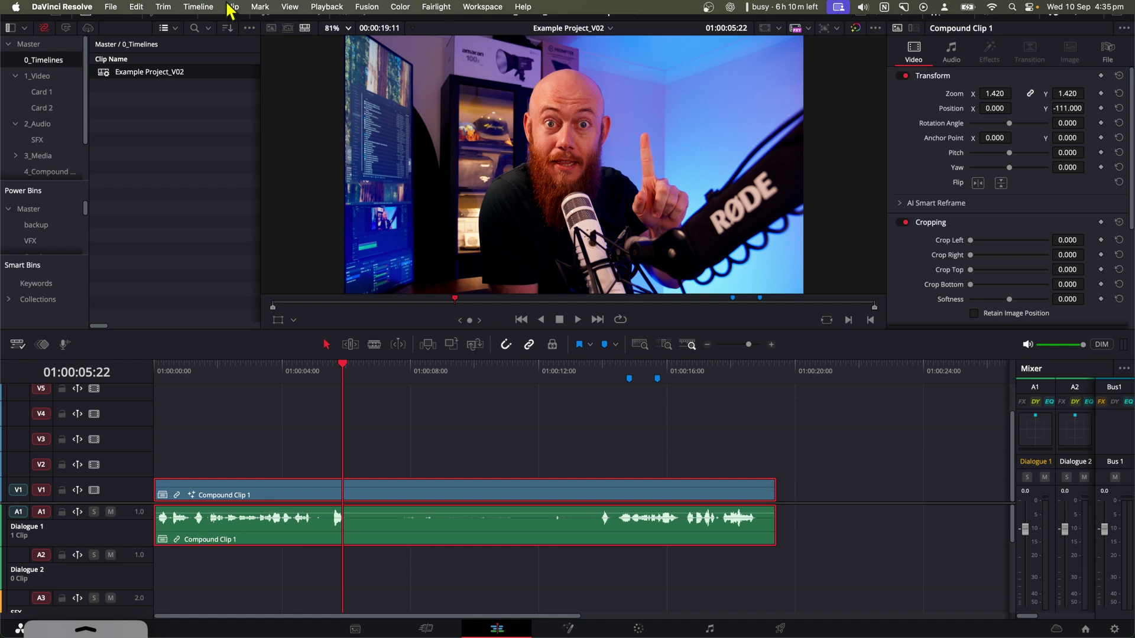
click(233, 6)
mouse_move(296, 253)
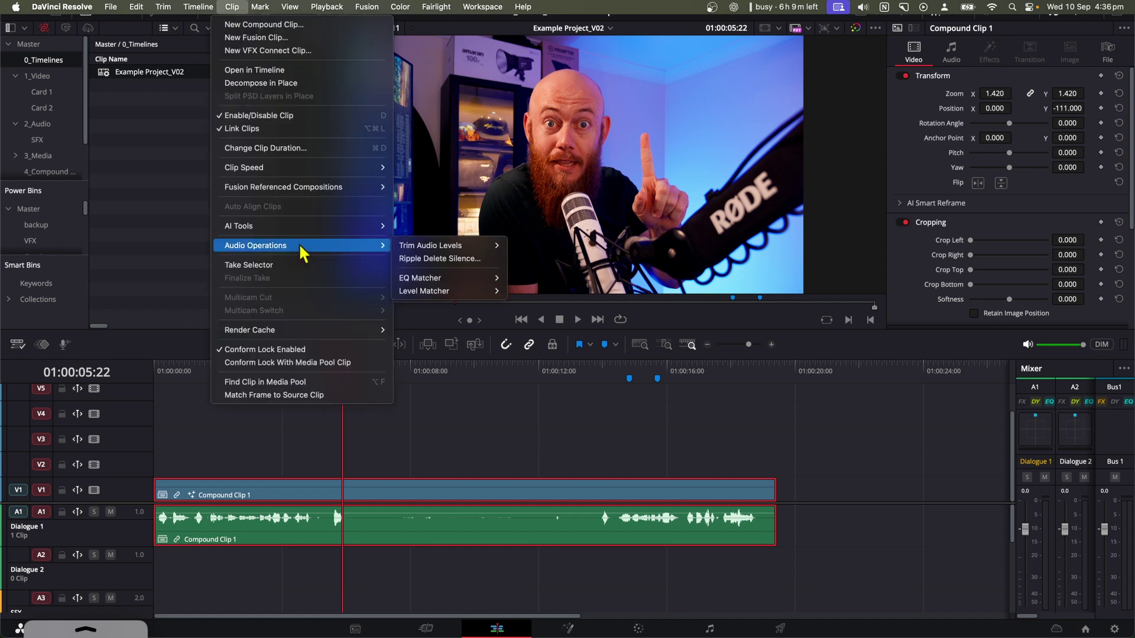
click(441, 260)
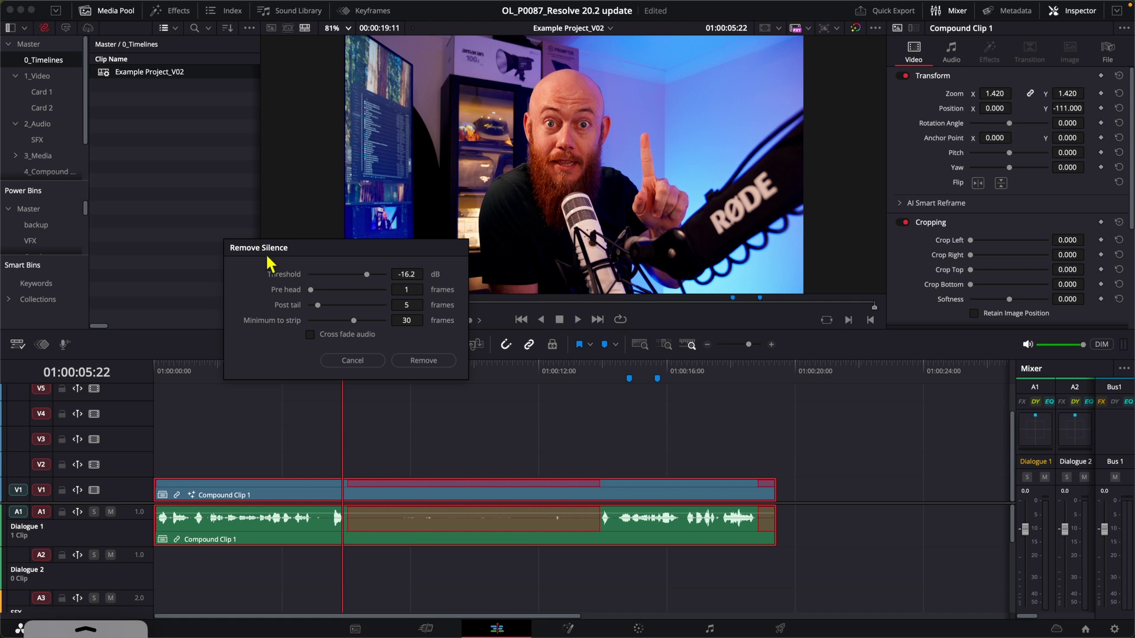
Make the Dialogue 1 track taller and test thresholds down to about -50 dB at 01:00:08:01.
mouse_move(366, 274)
mouse_down()
mouse_move(351, 274)
mouse_move(363, 275)
mouse_up()
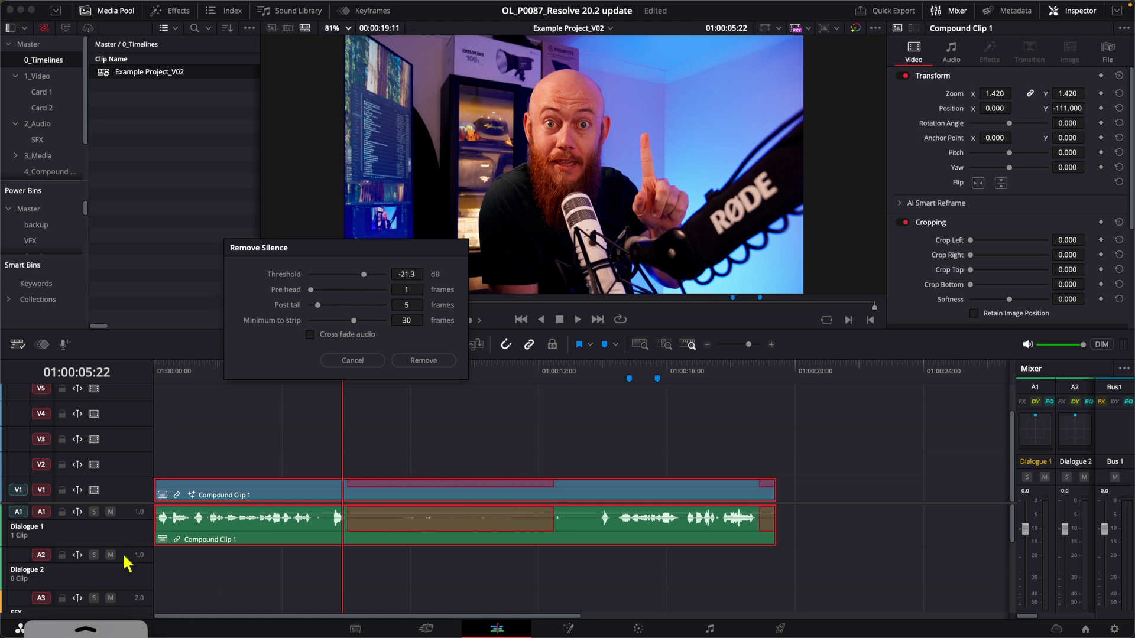
drag(126, 545, 127, 575)
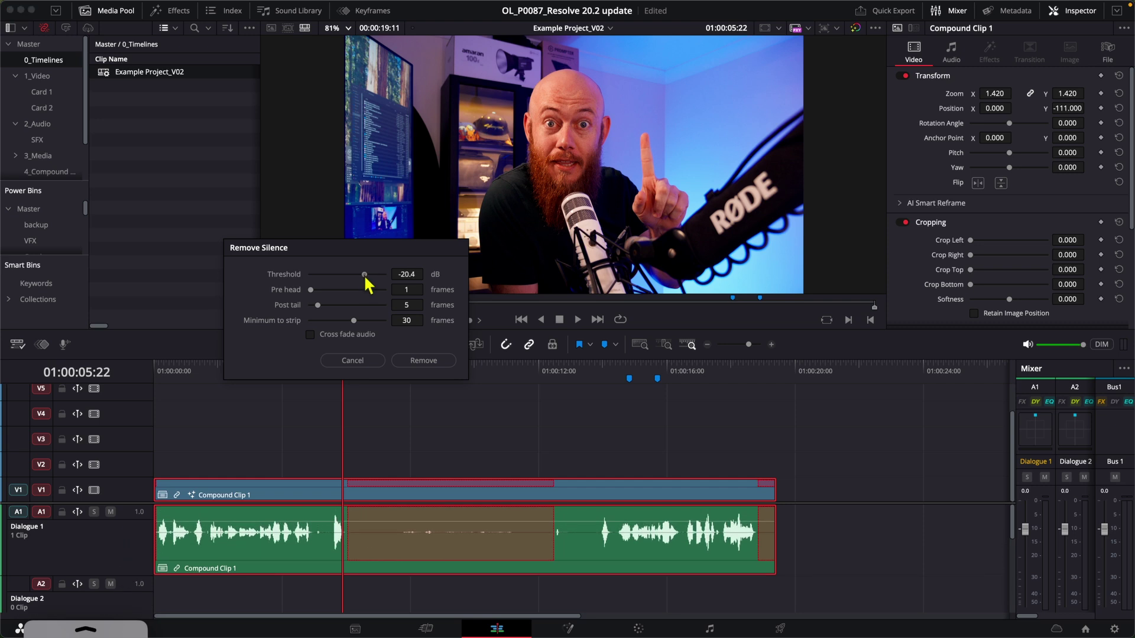
drag(363, 275, 343, 275)
click(414, 532)
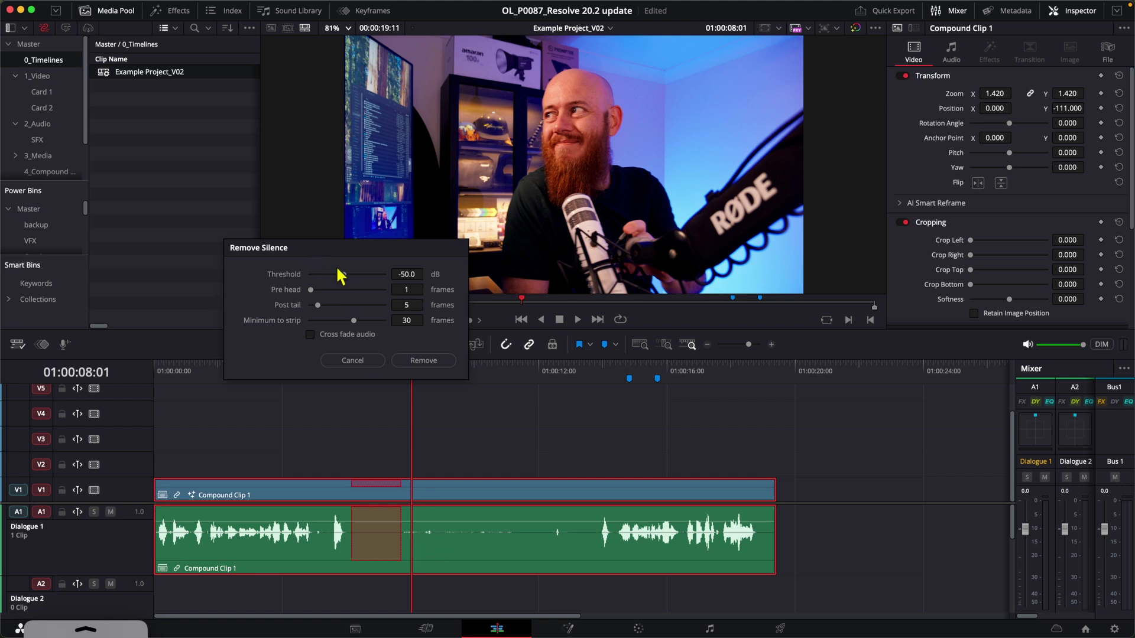
Raise the silence threshold to -16.2 dB, auditioning the dialogue from 01:00:12:10.
drag(343, 274, 361, 274)
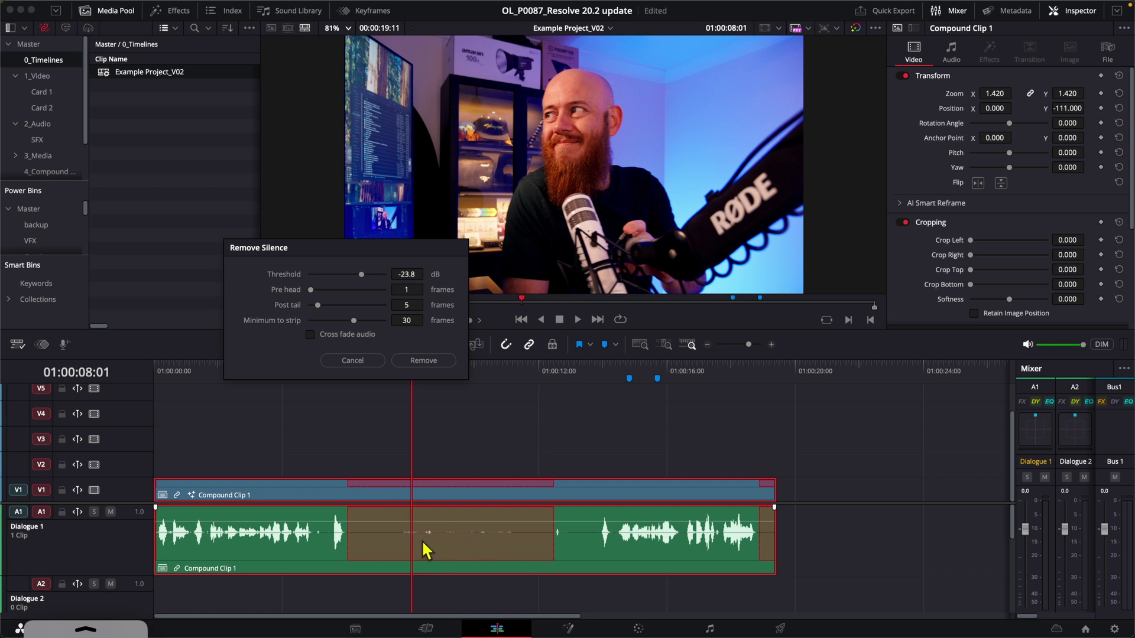
click(552, 381)
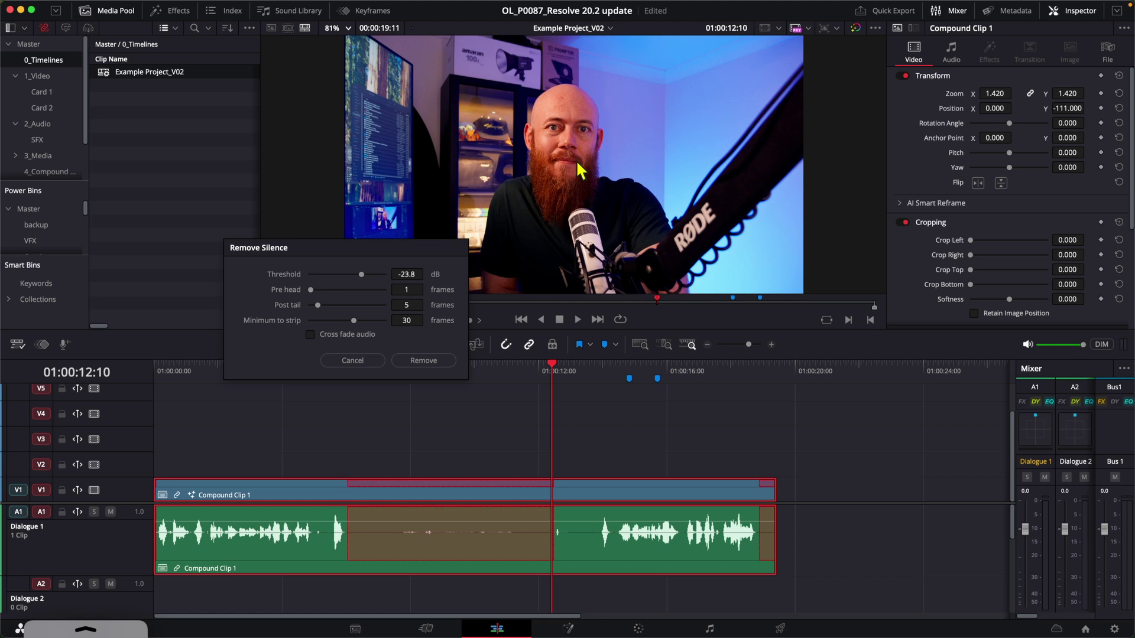
key(space)
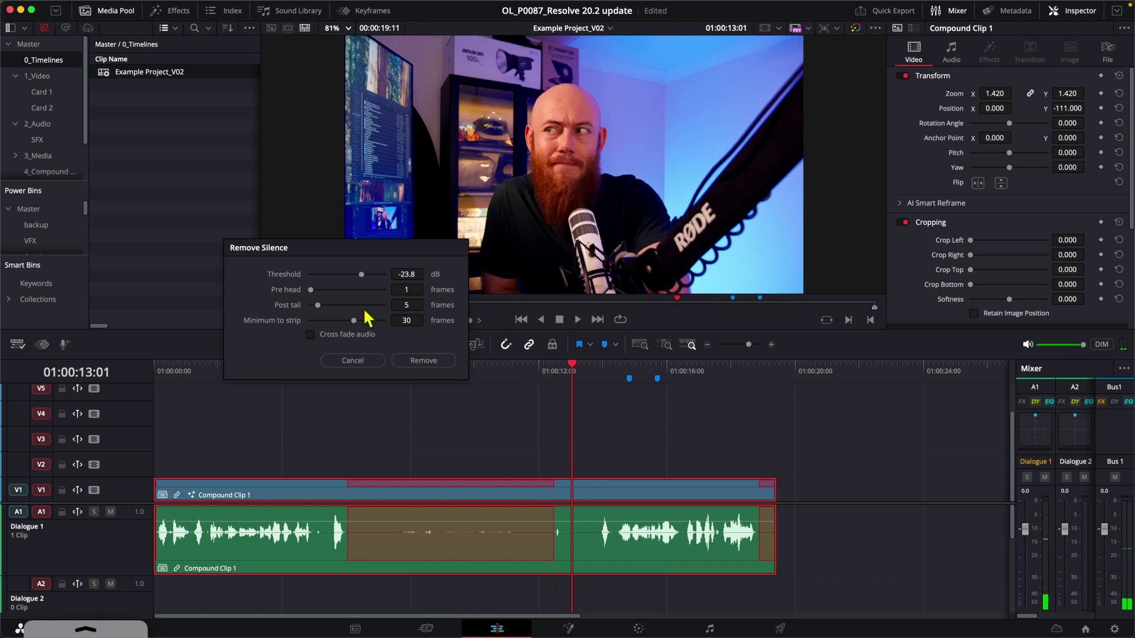
drag(364, 276, 368, 276)
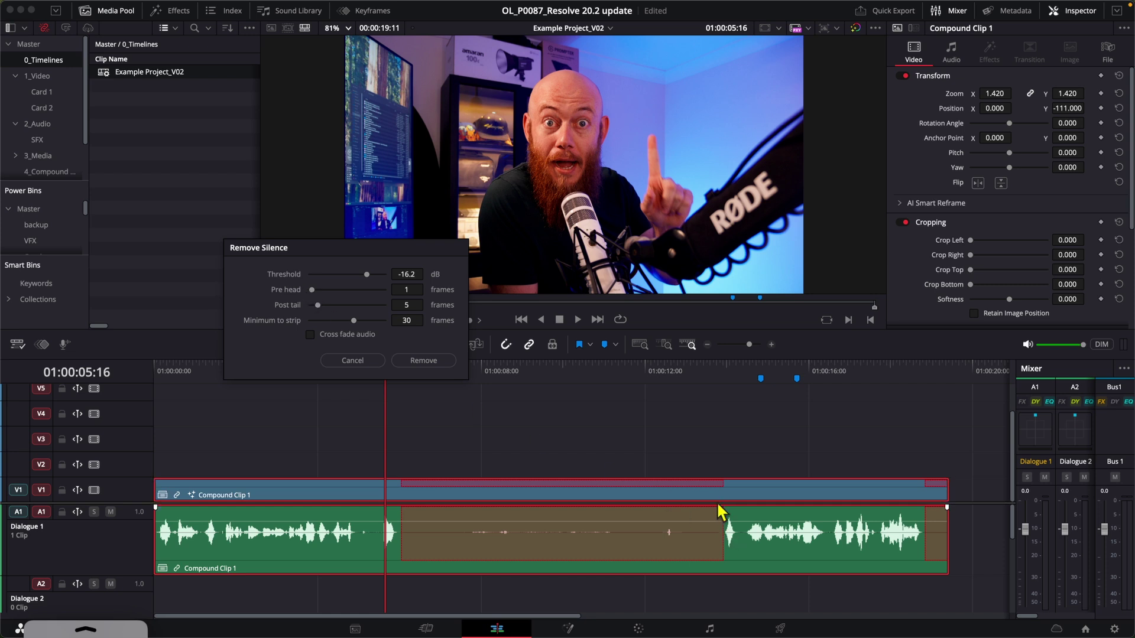
Zoom in at 01:00:13:21 and increase the pre head padding to 5 frames.
click(723, 375)
key(super+equal)
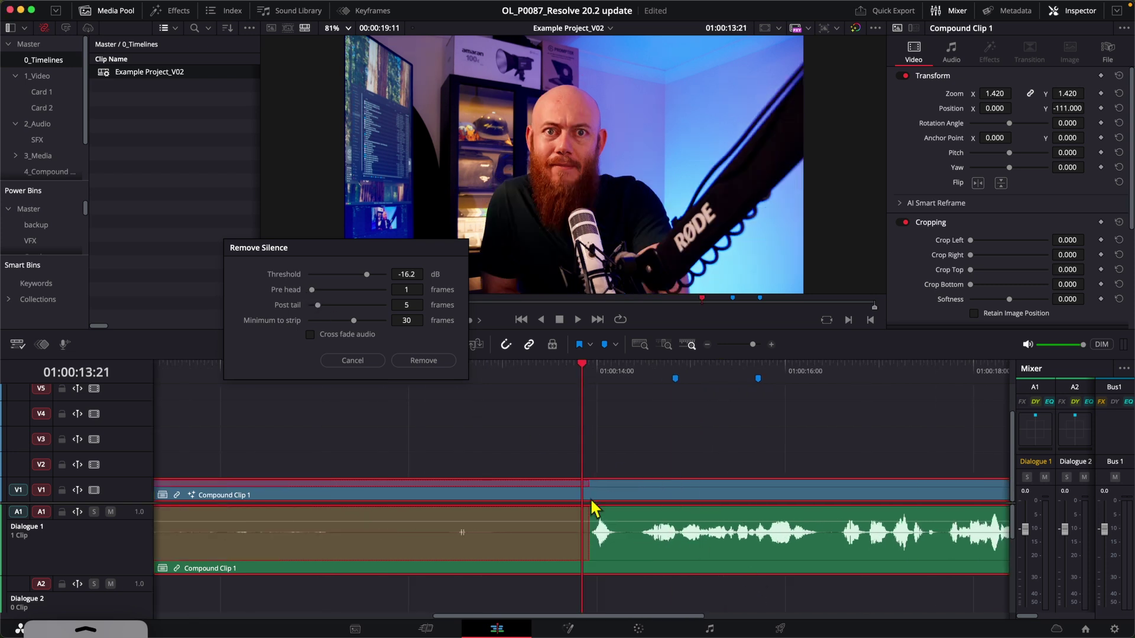
drag(313, 290, 315, 292)
key(super+minus)
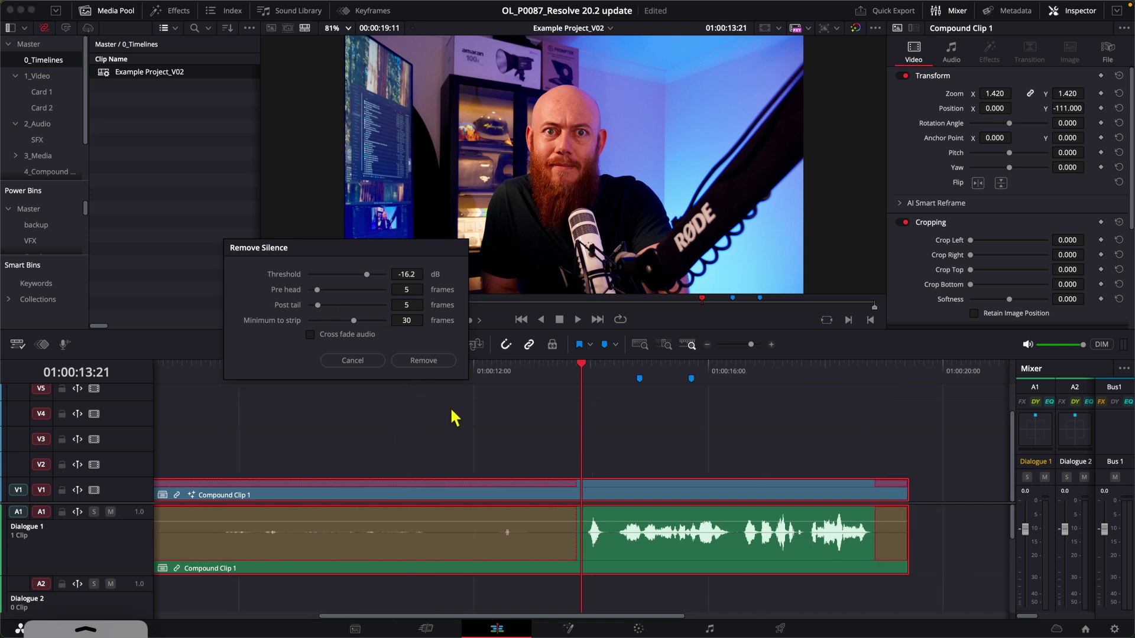
Go to the silence start at 01:00:06:03 and try a longer post tail.
drag(581, 383, 296, 413)
scroll(862, 424, left, 6)
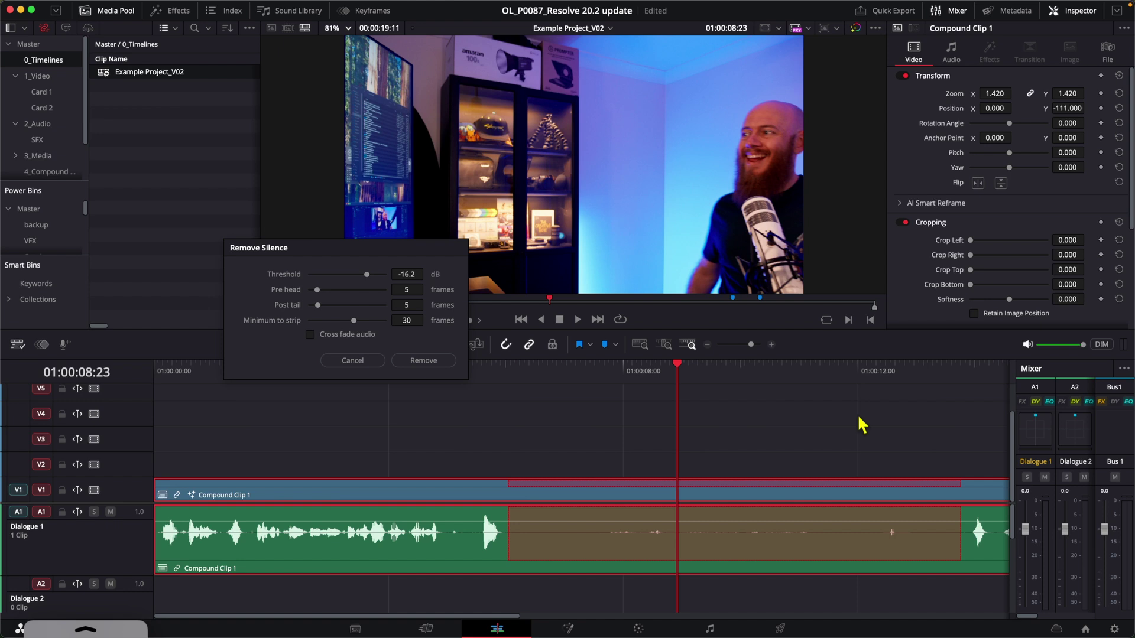
click(513, 372)
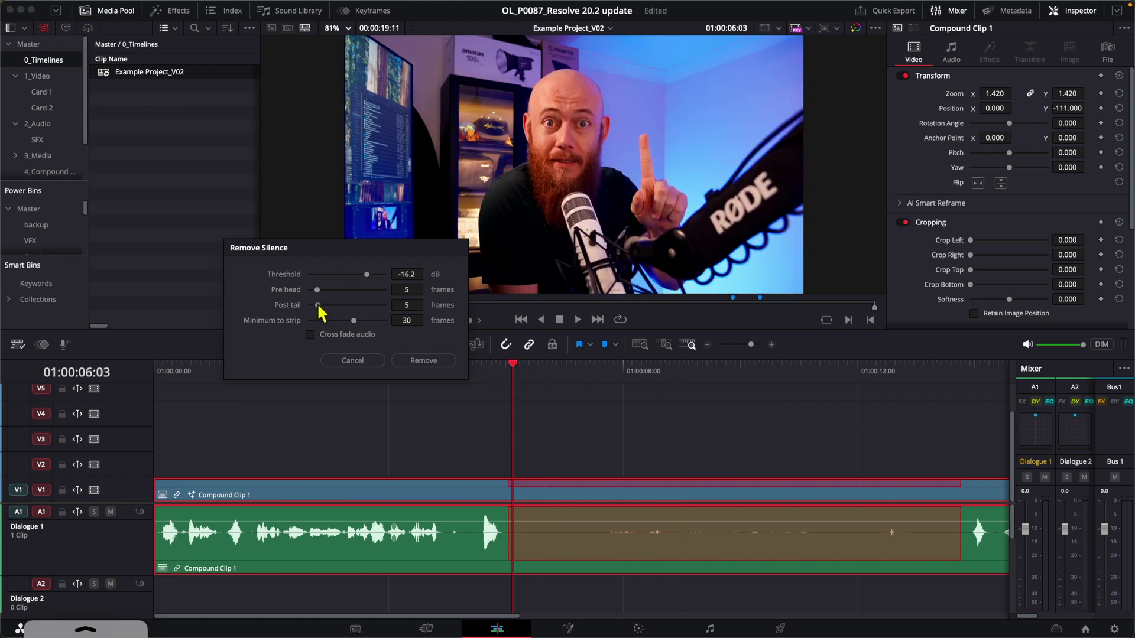
drag(318, 306, 321, 306)
Cut Minimum to strip to 2 frames, move the dialog aside, and inspect the clip at 01:00:05:01.
scroll(552, 404, down, 2)
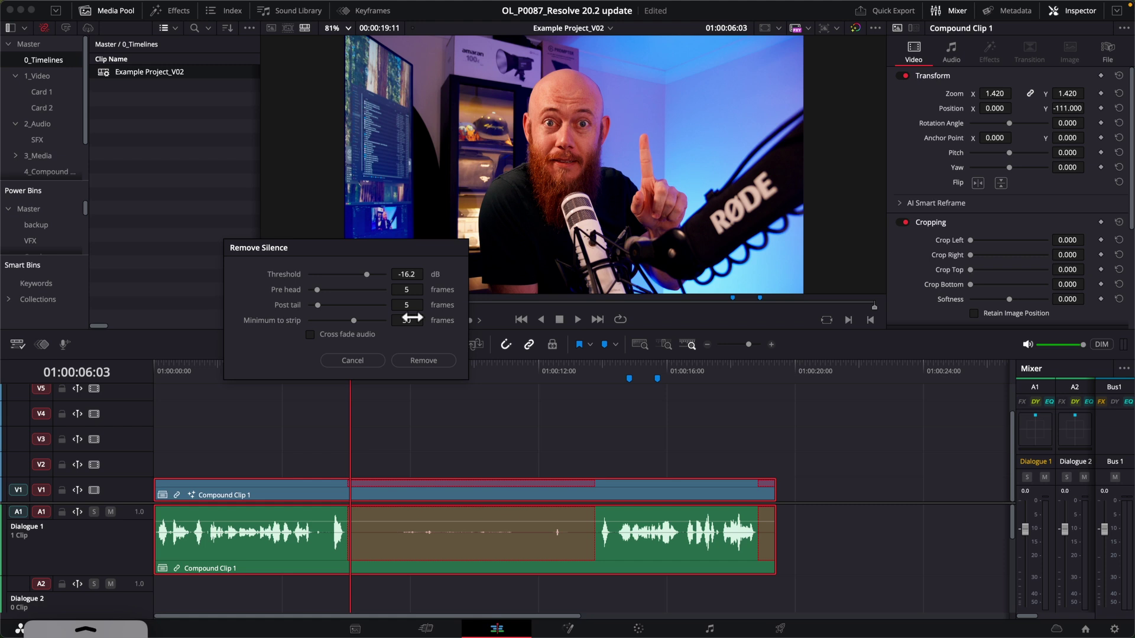
drag(343, 321, 310, 324)
drag(326, 269, 210, 219)
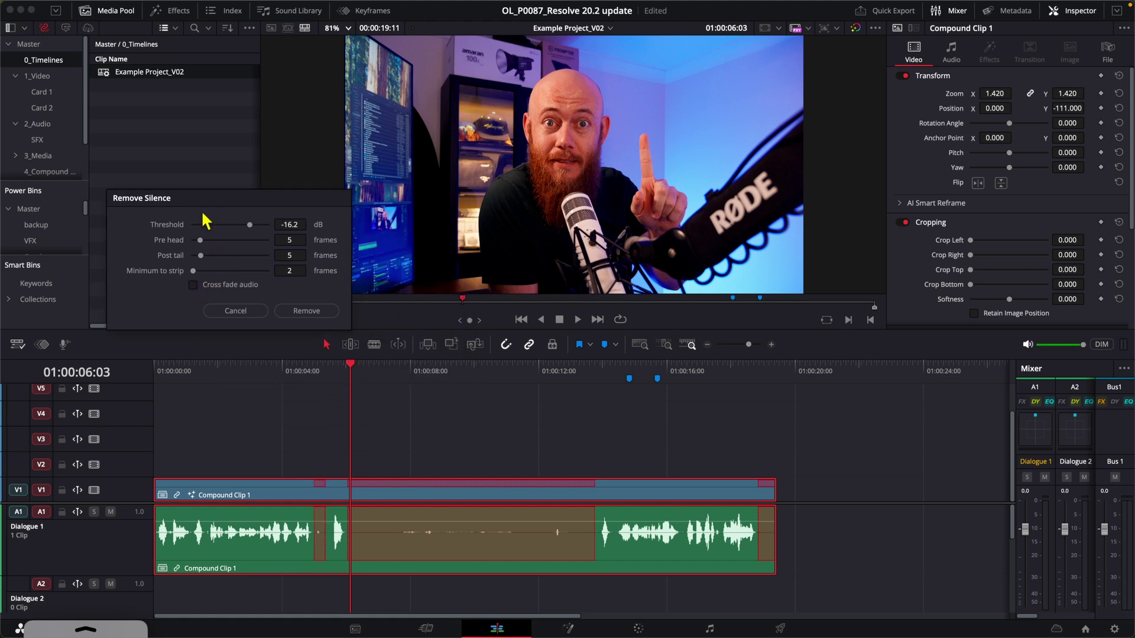
click(318, 370)
scroll(550, 518, up, 3)
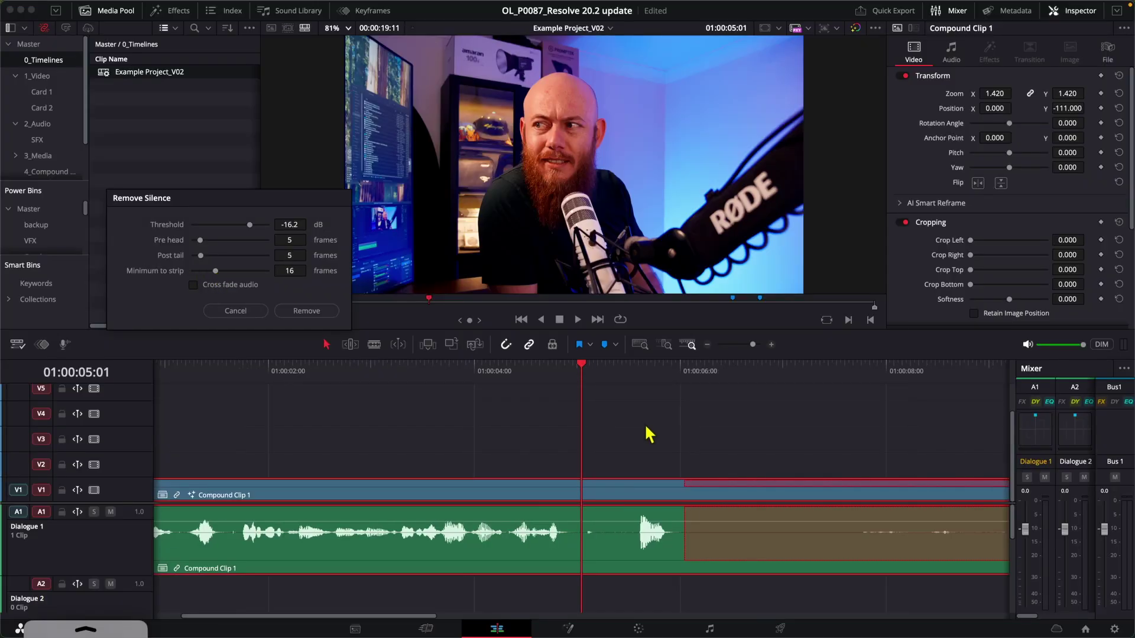
Apply the silence removal and step back to 01:00:05:19 to check the closed gap.
scroll(648, 434, down, 3)
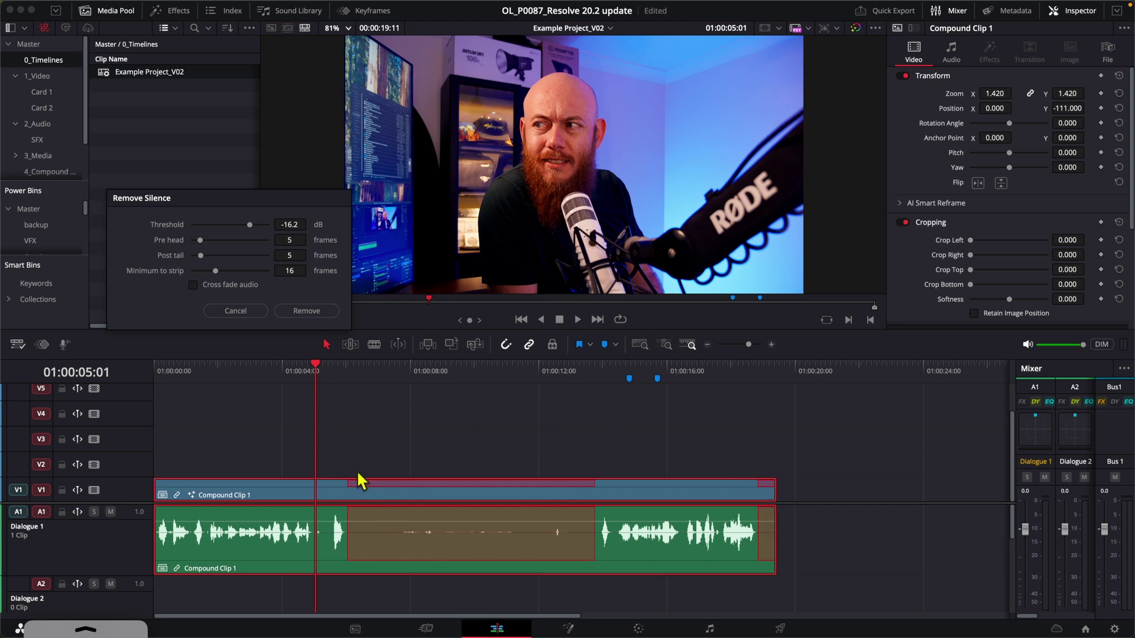
click(305, 314)
scroll(488, 520, up, 3)
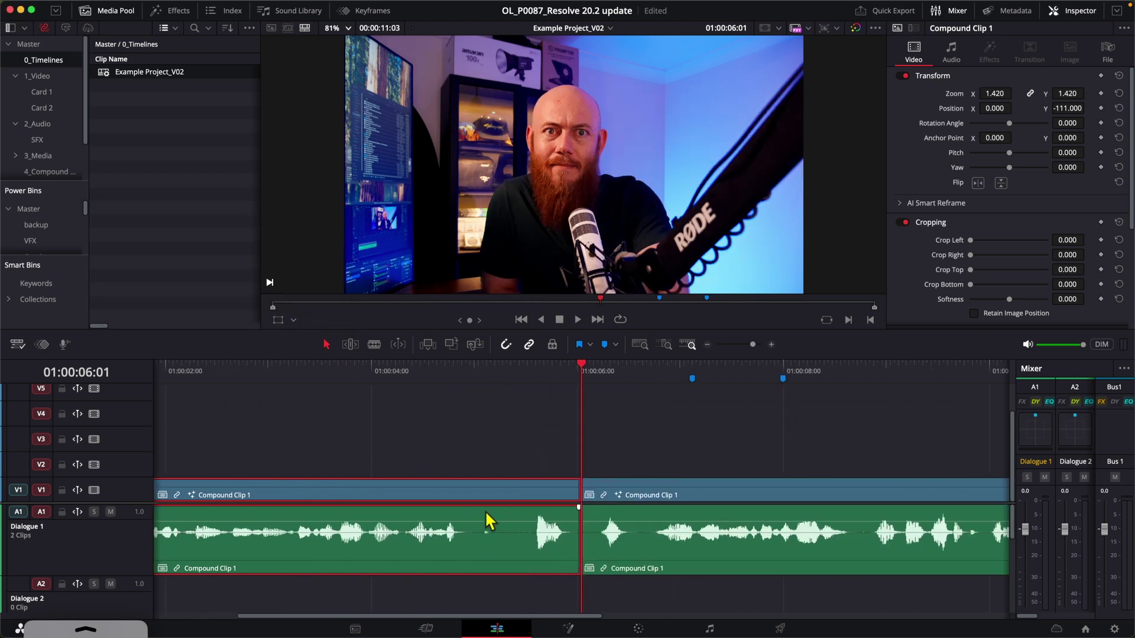
key(Left)
key(Left)
key(Left)
key(Left)
key(Left)
key(Left)
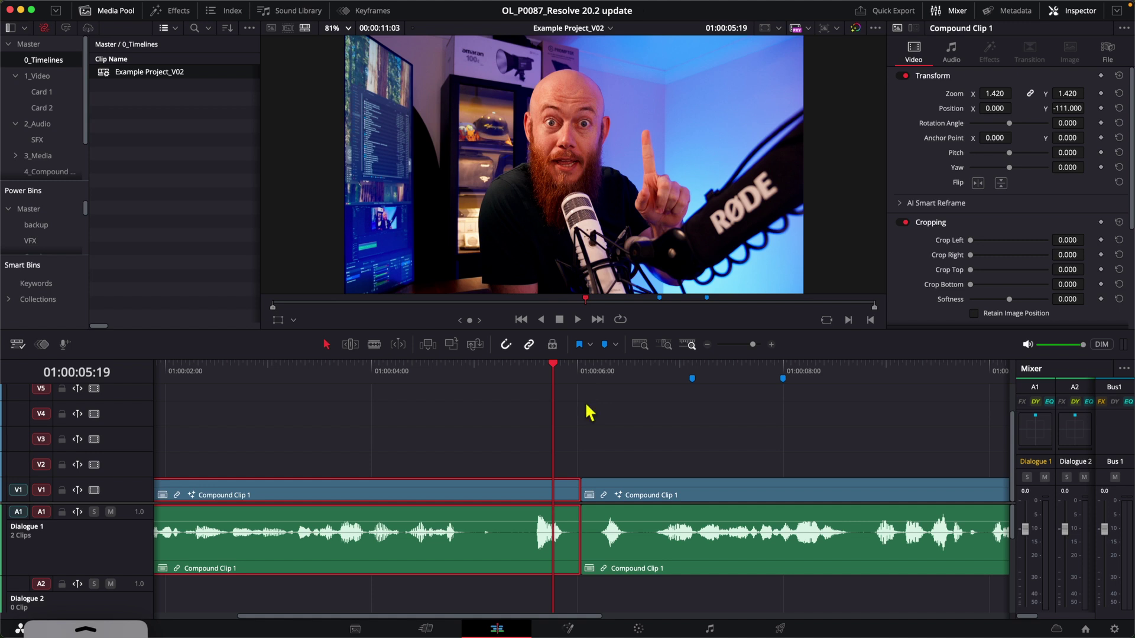